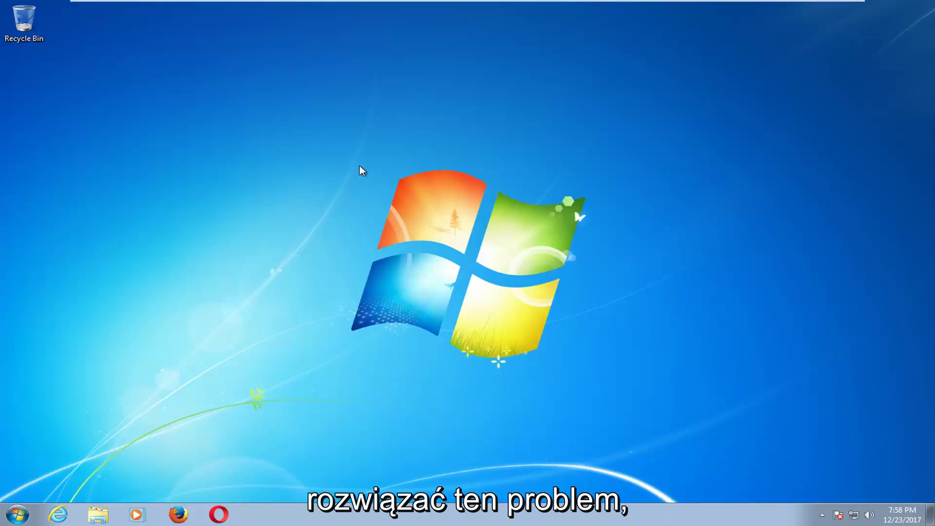
- Search Start for cmd, run it as administrator, and approve the UAC prompt
left_click(18, 516)
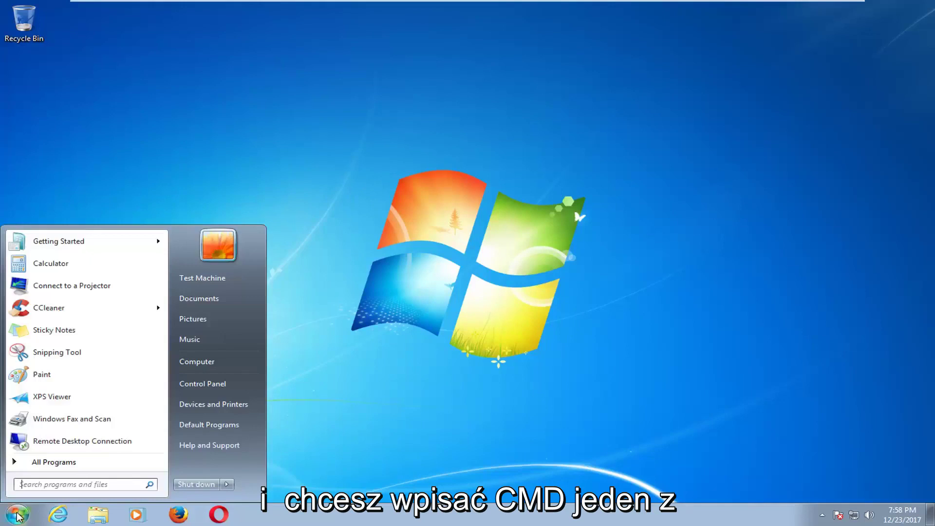
type("cmd")
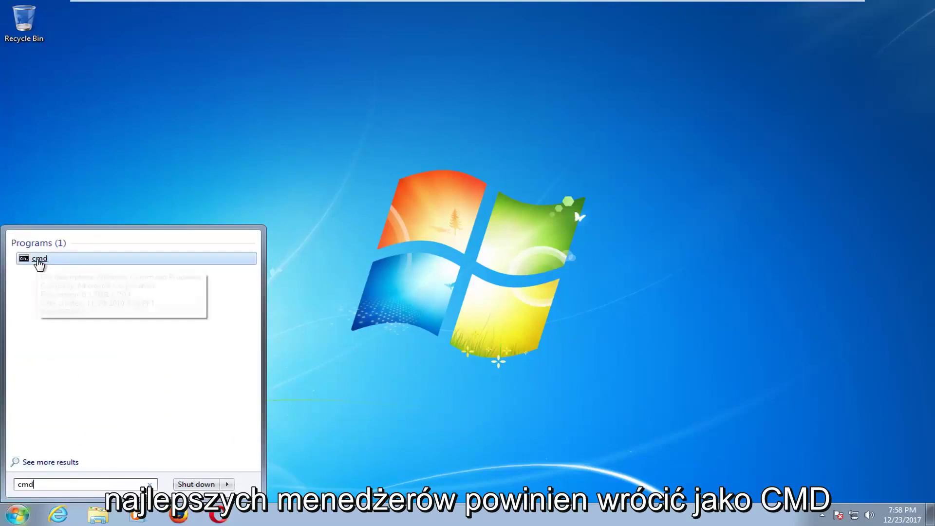
right_click(38, 263)
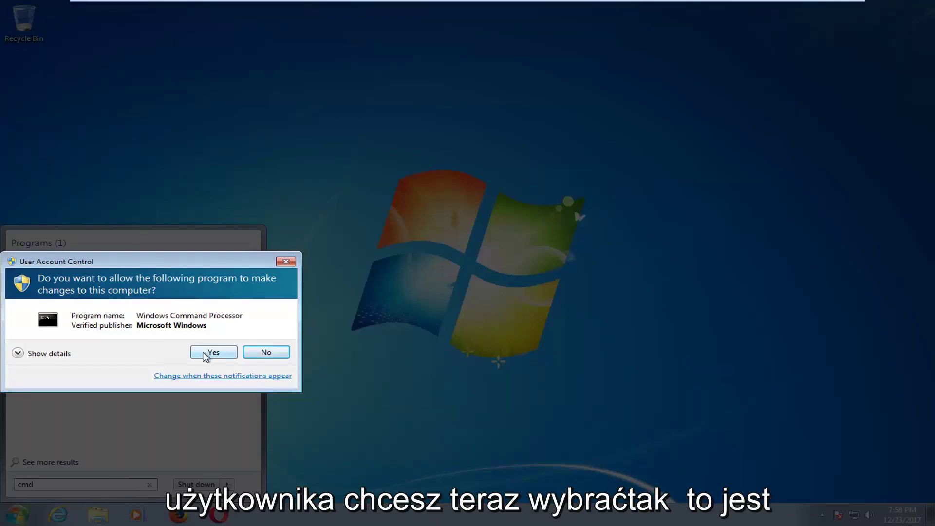
left_click(206, 354)
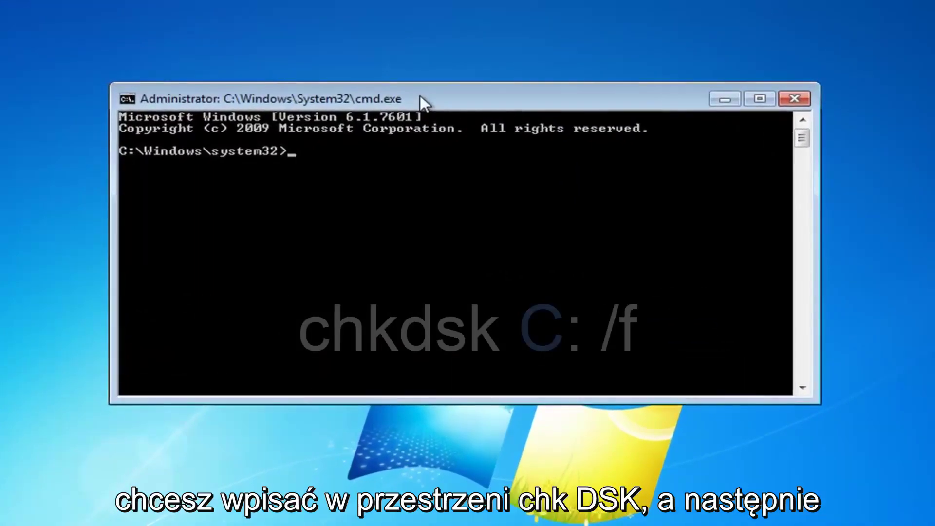
type("chk")
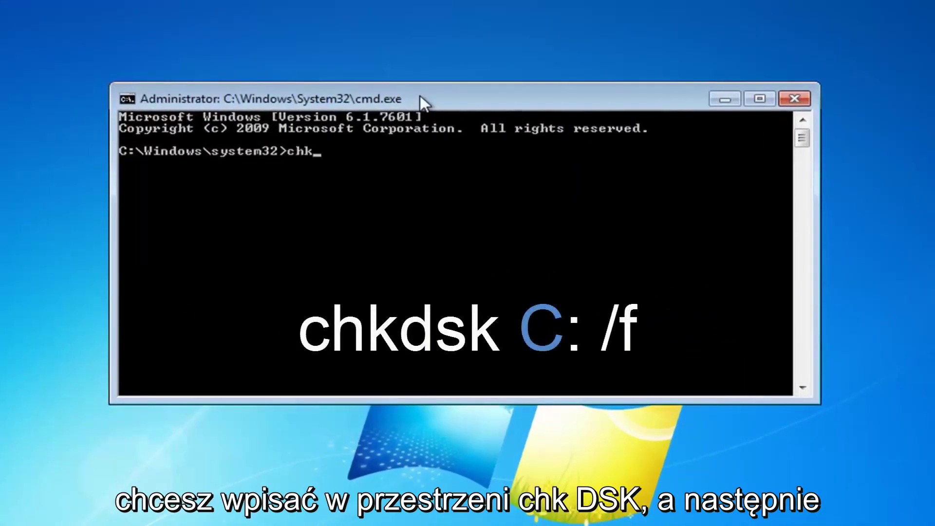
type("dsk")
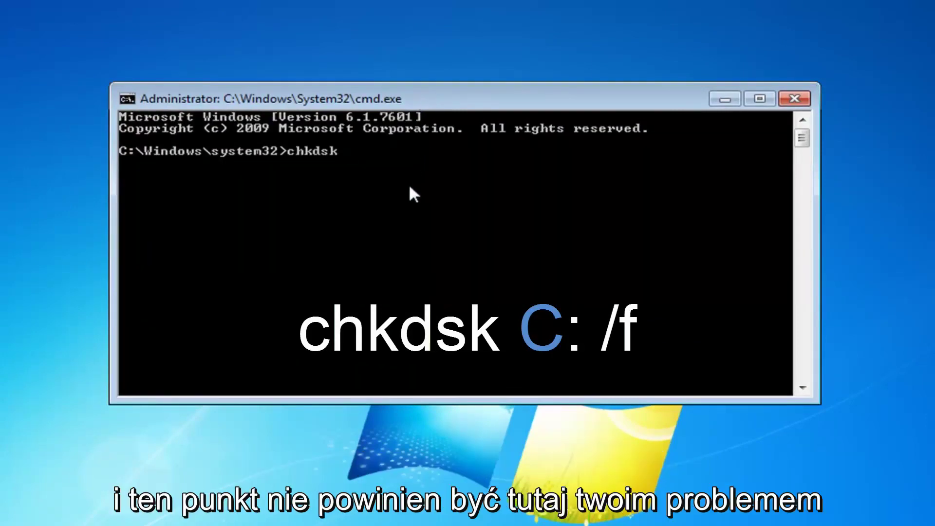
type(" C:")
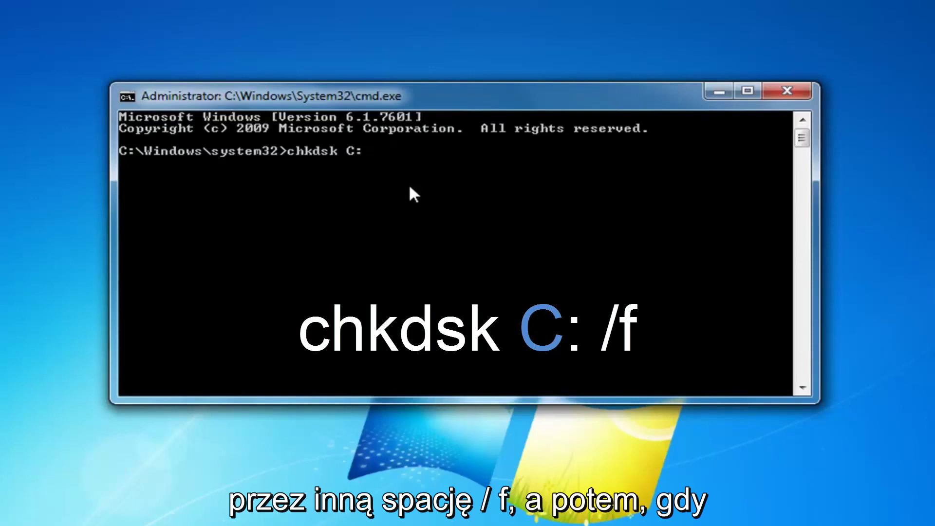
type(" /f")
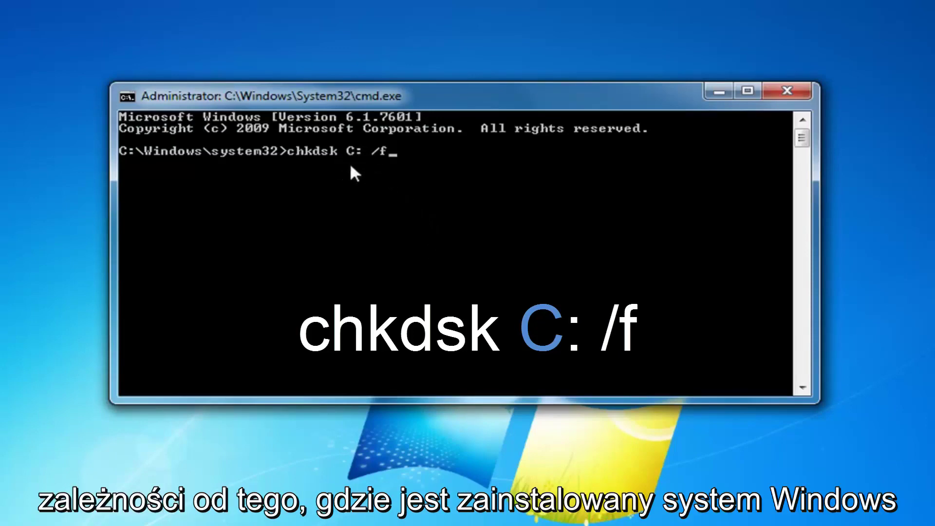
- Run chkdsk C: /f, which reports drive C: is locked and offers scheduling
key("Return")
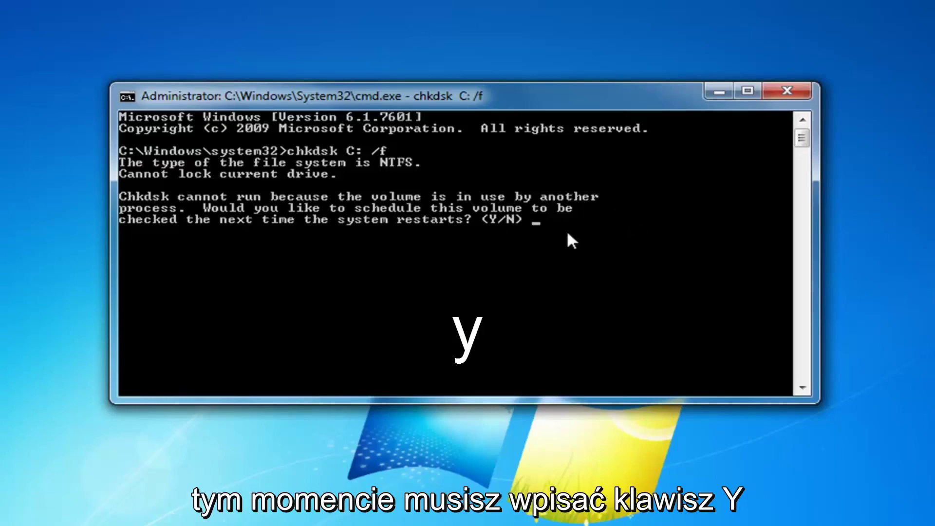
type("y")
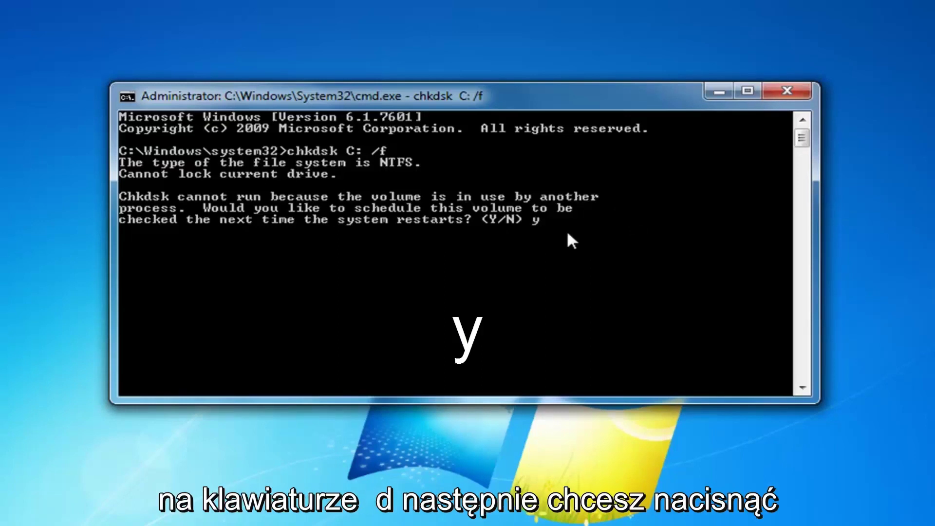
- Answer Y to schedule the drive C: check at the next restart
key("Return")
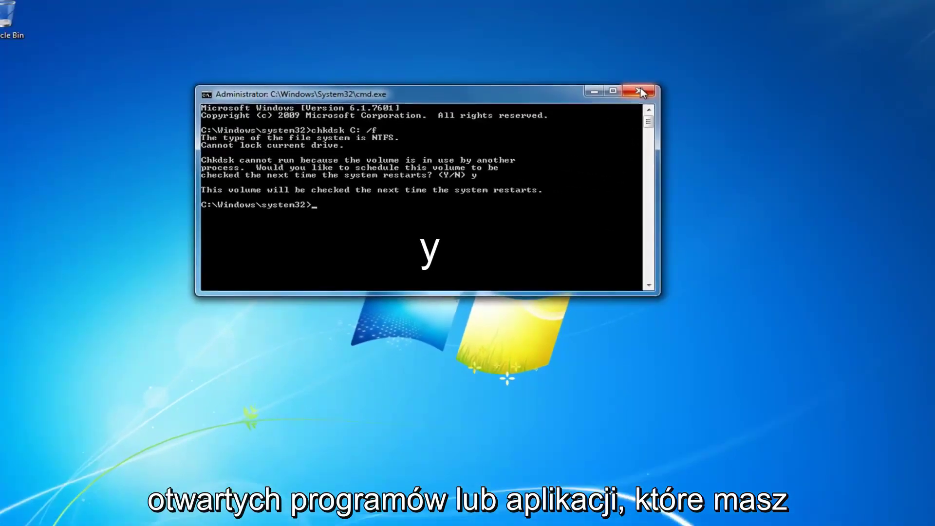
- Close the Command Prompt window and restart Windows from the Start menu
left_click(641, 92)
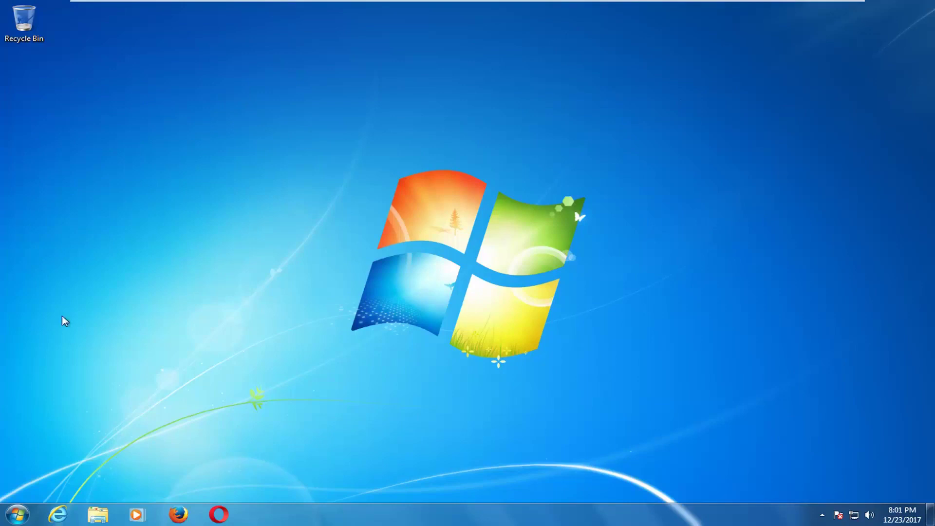
left_click(17, 515)
mouse_move(227, 484)
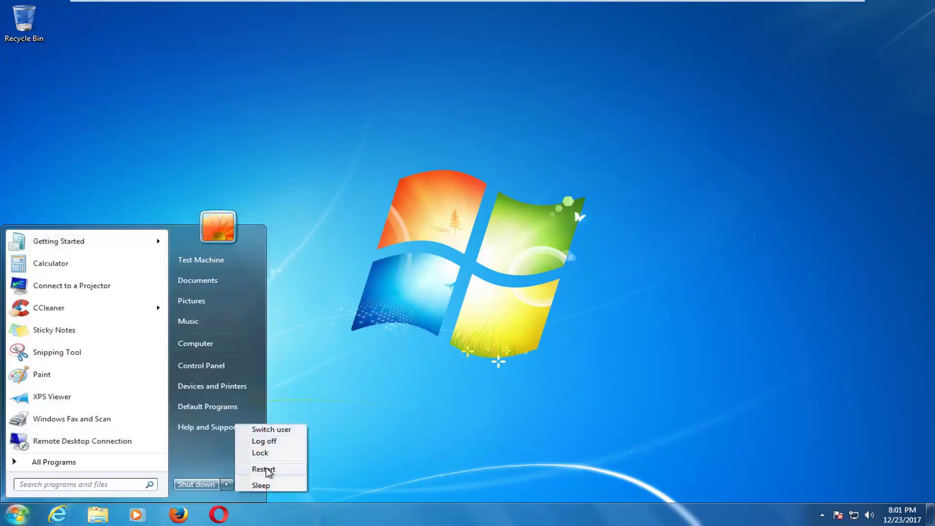
left_click(267, 470)
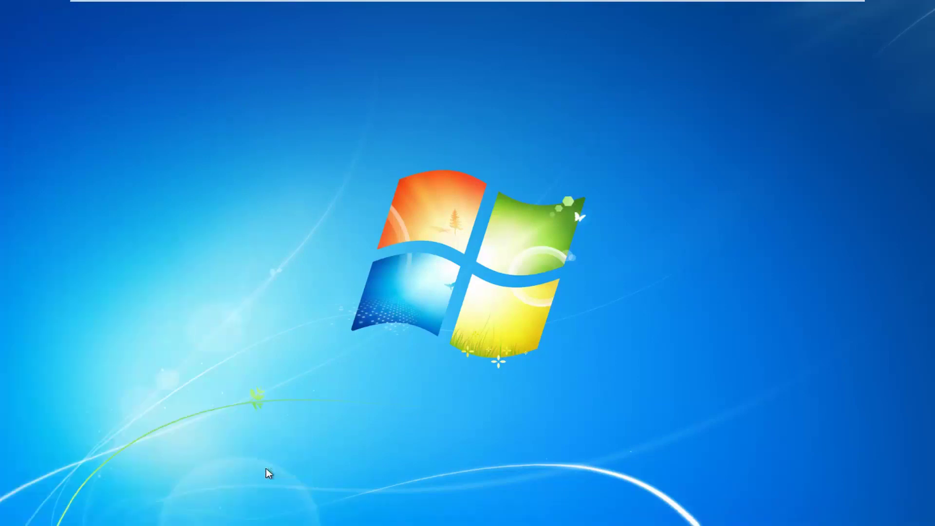